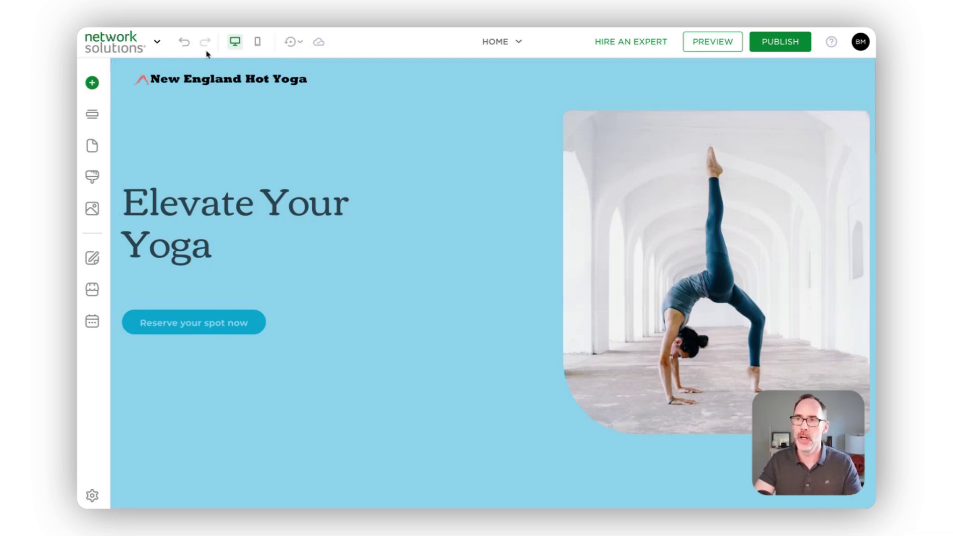
Switch the home page to mobile view and review the hero and studio welcome sections.
left_click(258, 45)
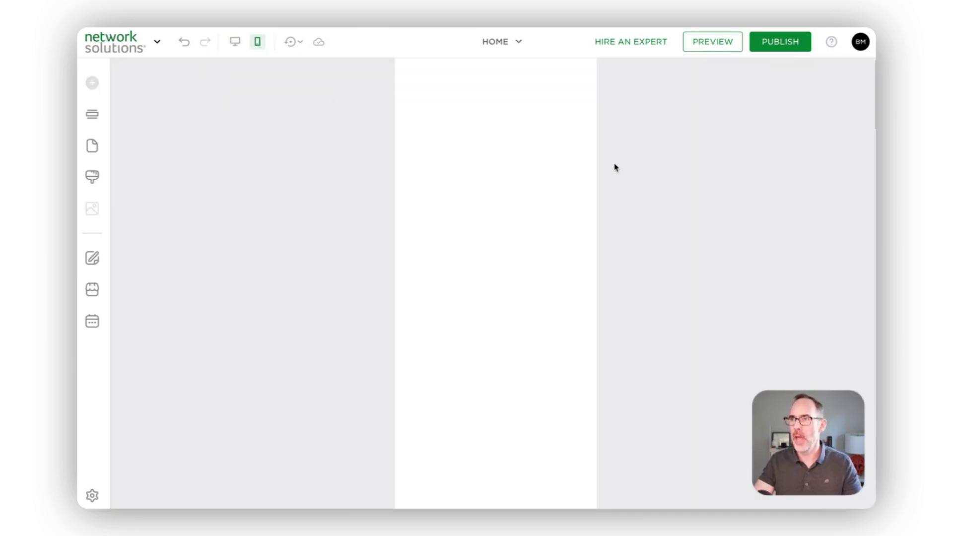
mouse_move(548, 170)
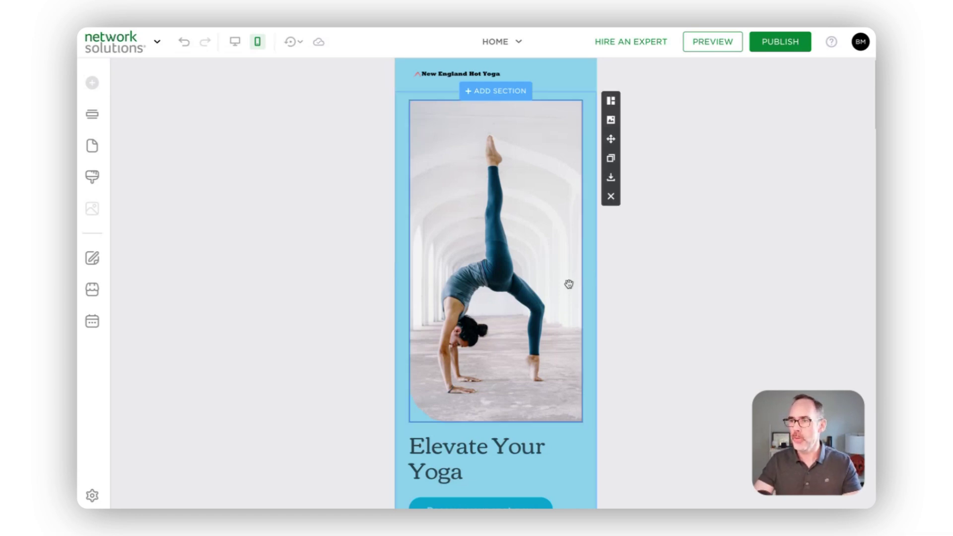
scroll(559, 316, "down", 1)
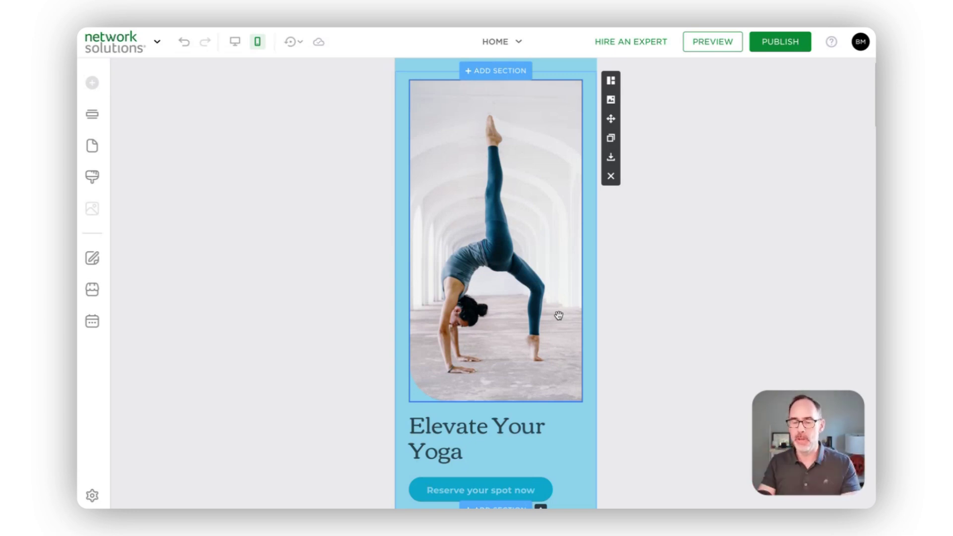
scroll(551, 323, "down", 2)
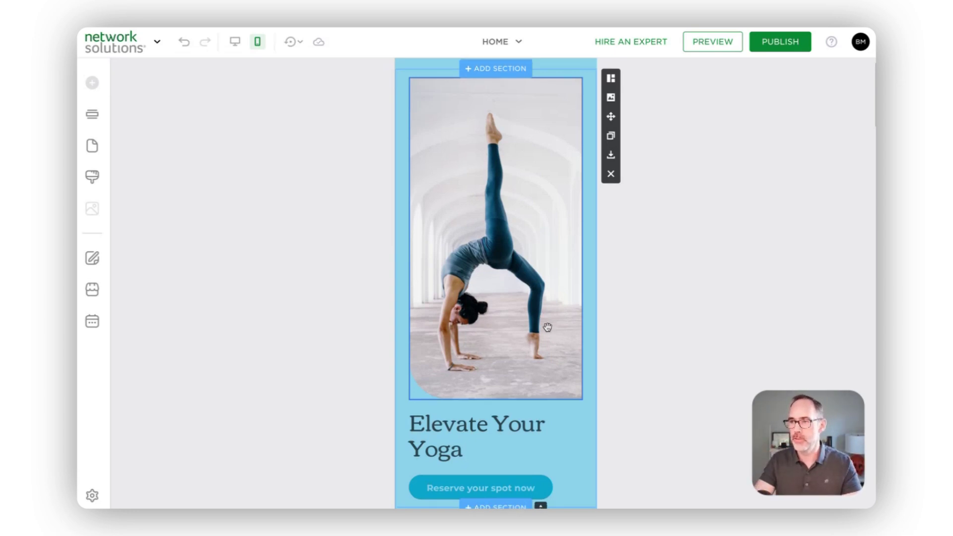
scroll(546, 328, "down", 5)
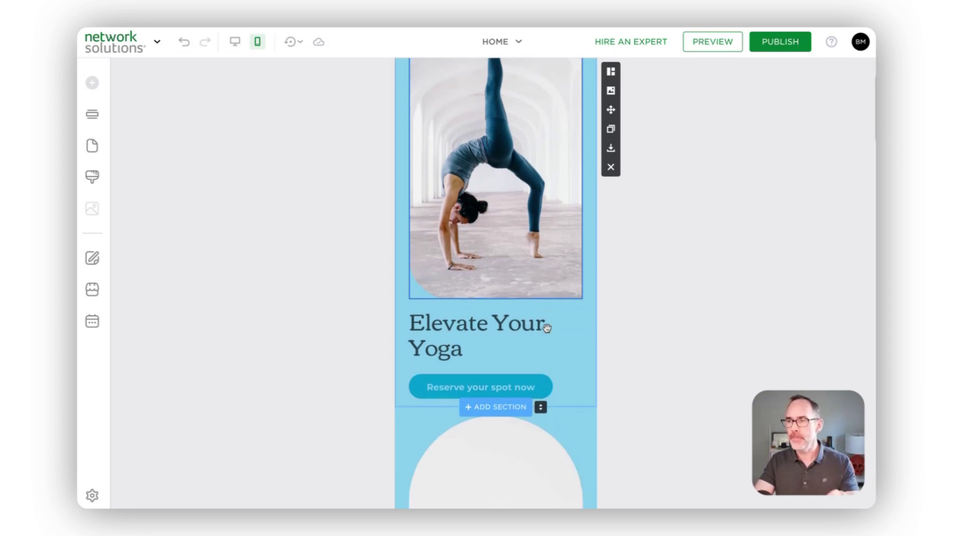
scroll(546, 328, "down", 6)
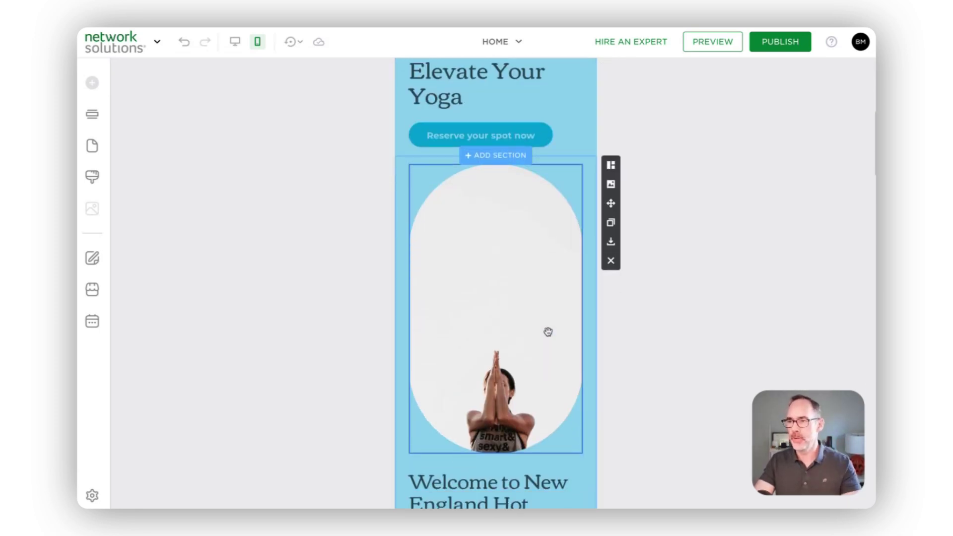
scroll(548, 329, "down", 4)
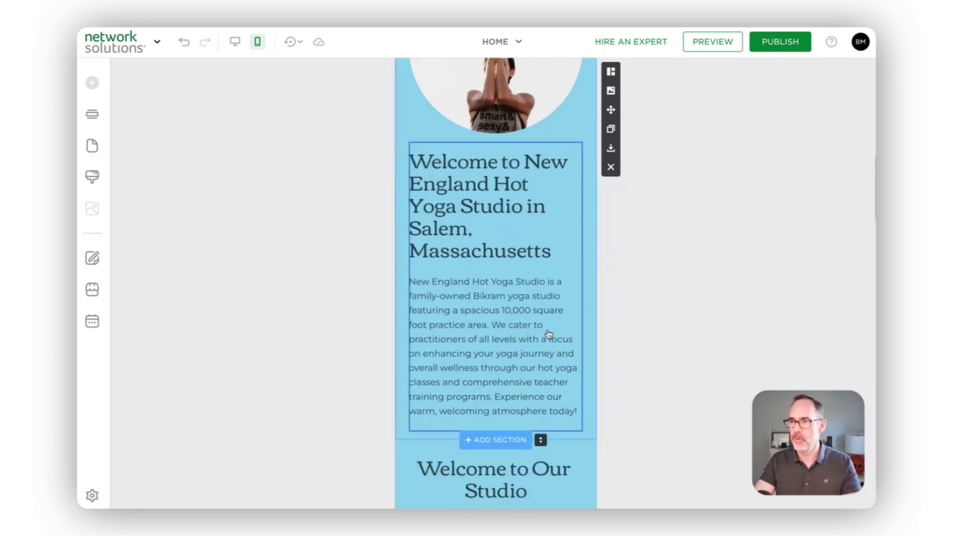
scroll(548, 332, "up", 15)
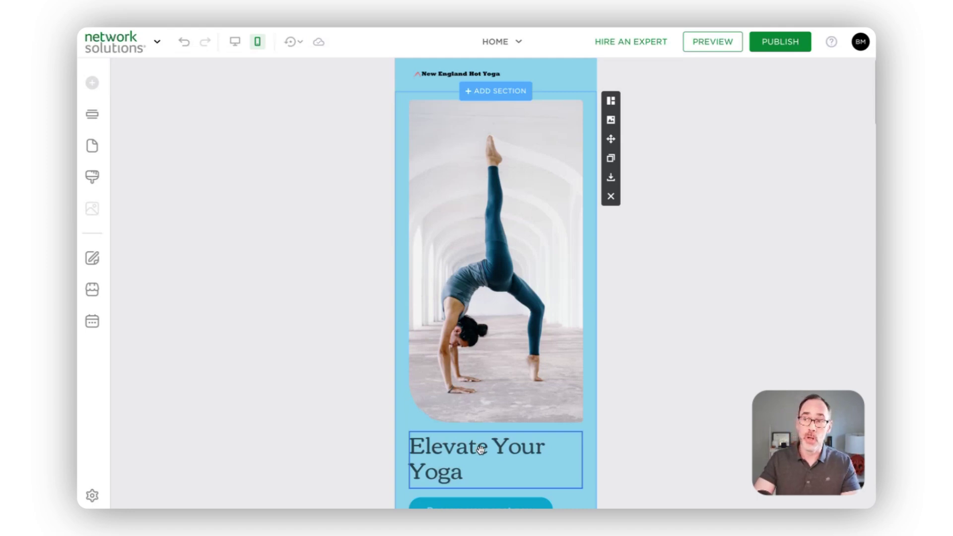
Move the "Elevate Your Yoga" heading above the hero image in the mobile layout.
left_click_drag(480, 450, 513, 102)
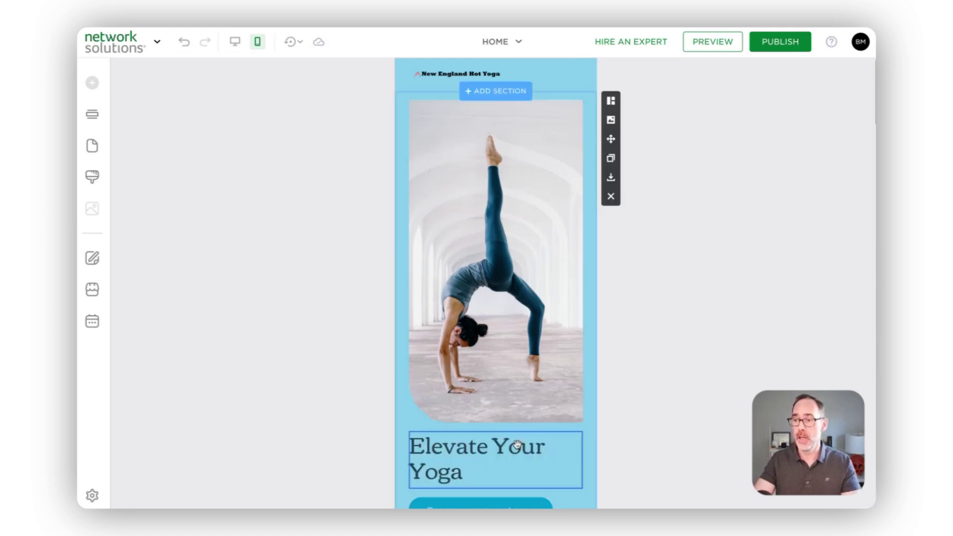
left_click(517, 446)
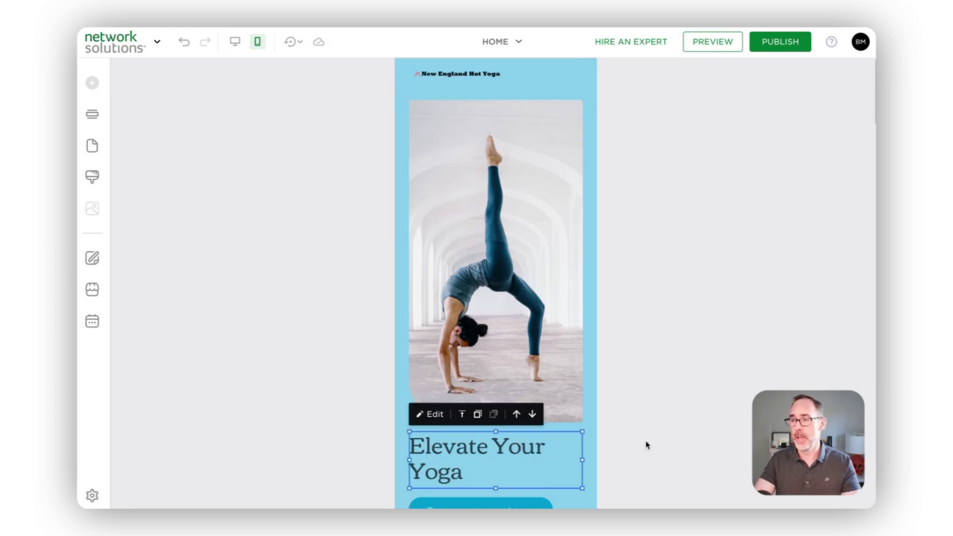
left_click_drag(516, 443, 523, 121)
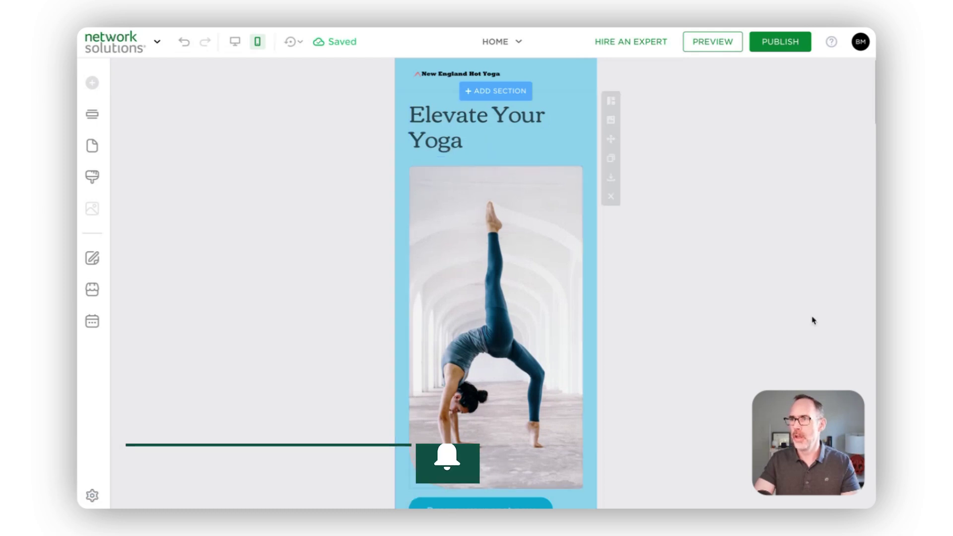
Shorten the hero image to about half its height and move the "Reserve your spot now" button directly beneath it.
left_click(495, 284)
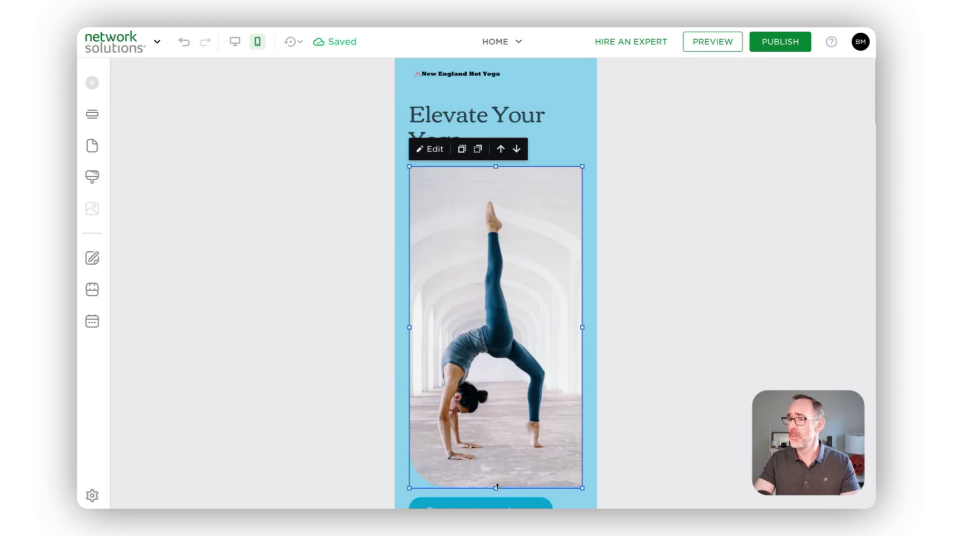
left_click_drag(496, 488, 512, 336)
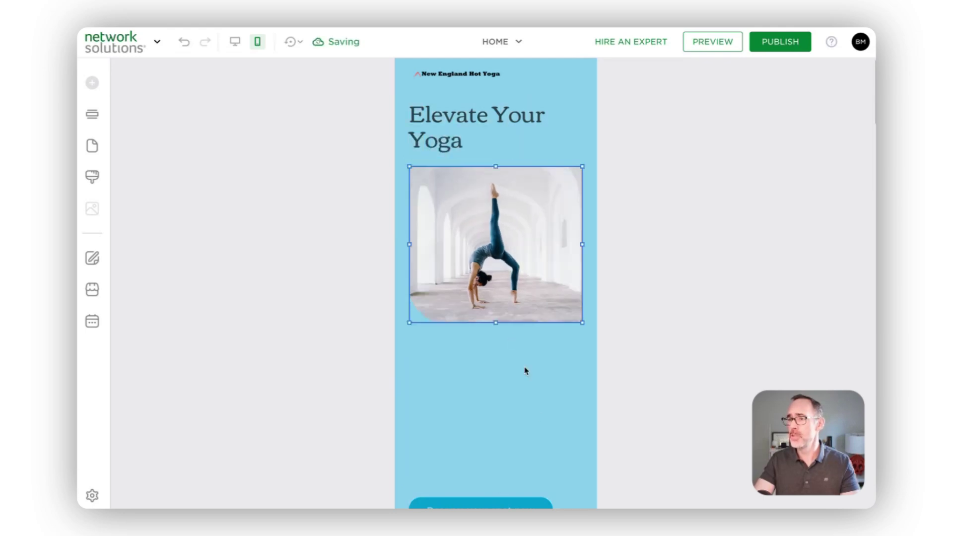
scroll(547, 430, "down", 2)
left_click_drag(523, 398, 520, 243)
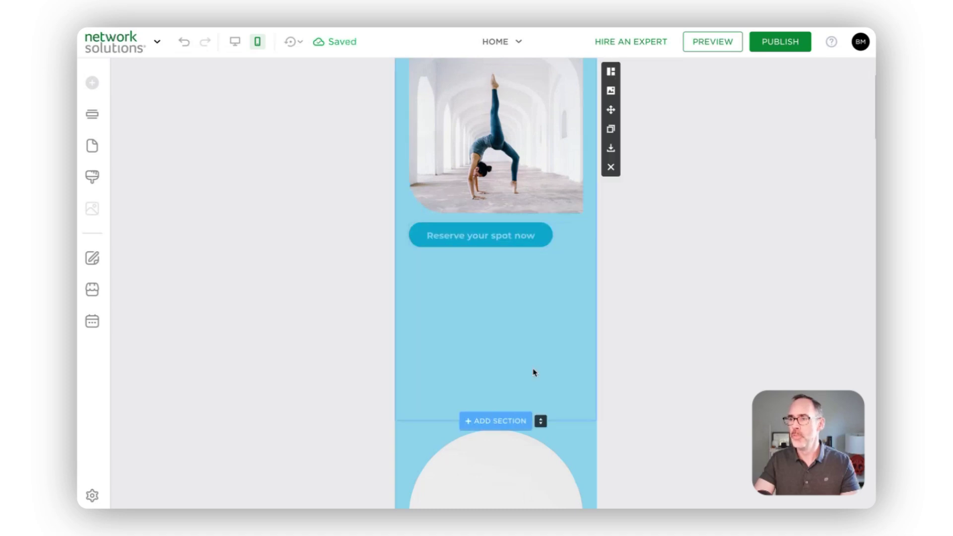
Reduce the hero section's height to close most of the empty space below the reservation button.
scroll(536, 387, "down", 1)
left_click_drag(538, 400, 548, 262)
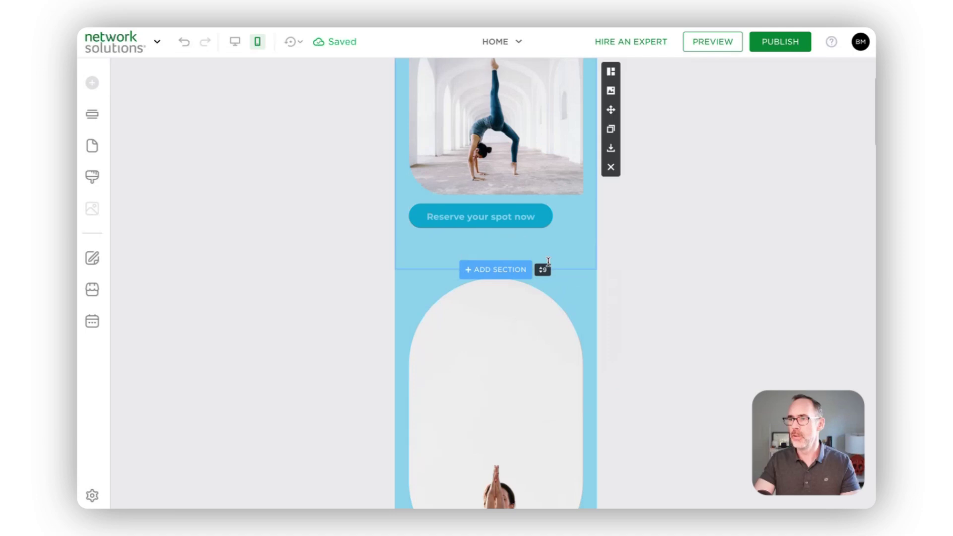
scroll(551, 263, "up", 3)
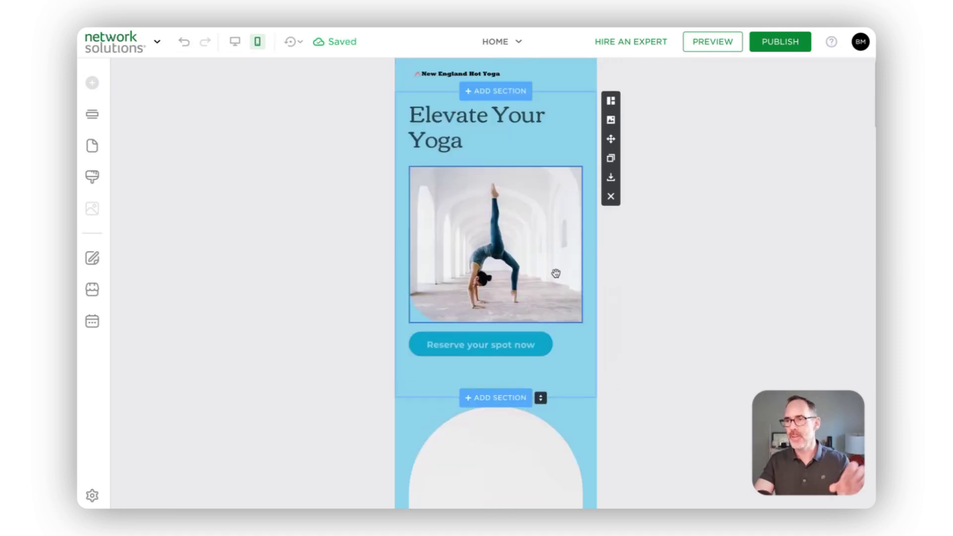
Shorten the rounded image in the studio welcome section to under half its height and move the welcome text directly beneath it.
scroll(540, 362, "down", 3)
scroll(537, 342, "down", 1)
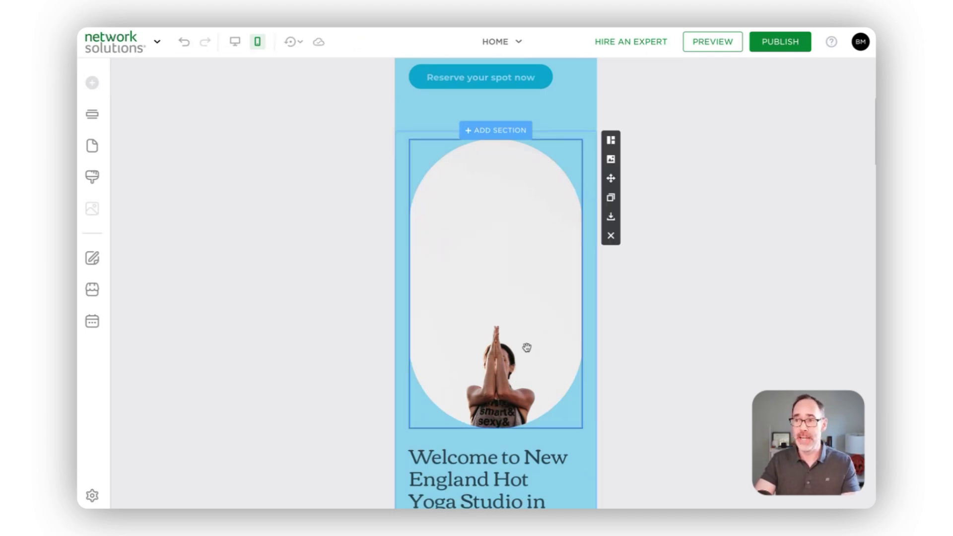
left_click(498, 419)
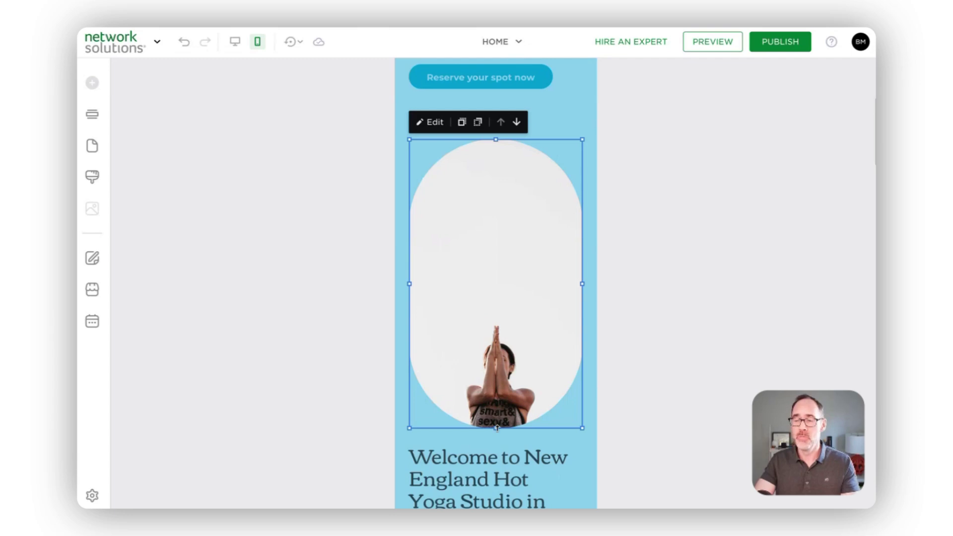
left_click_drag(496, 428, 516, 262)
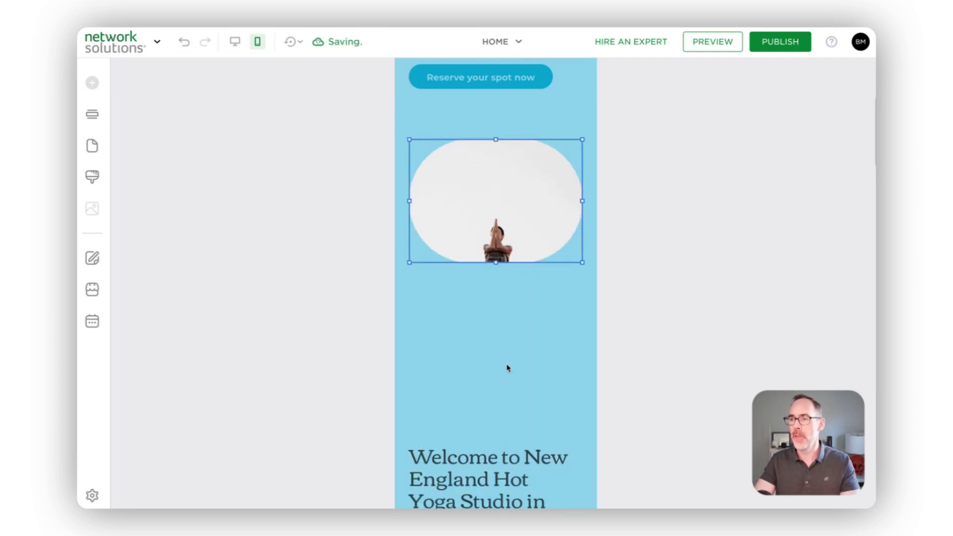
scroll(508, 366, "down", 3)
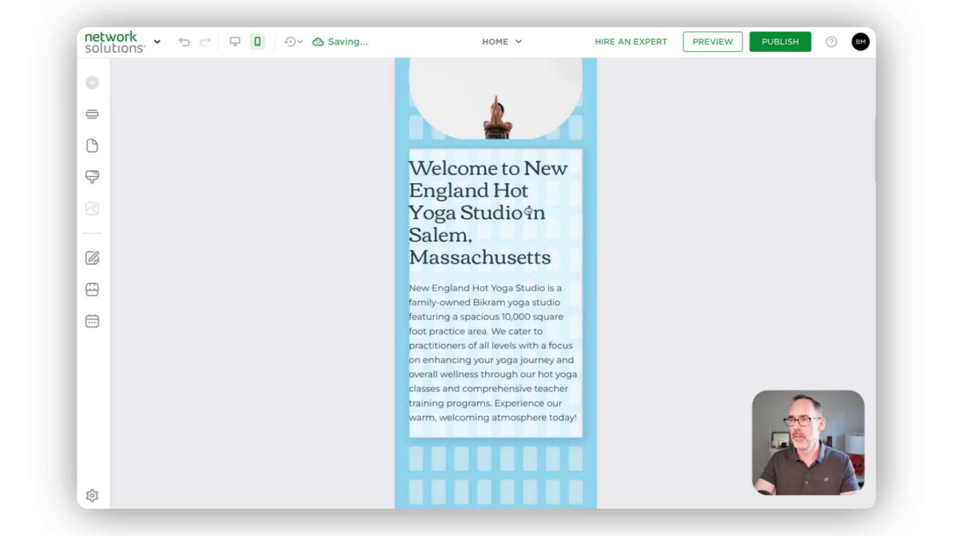
scroll(535, 361, "up", 3)
Reduce the studio welcome section's height so it ends just below its paragraph.
scroll(535, 361, "down", 7)
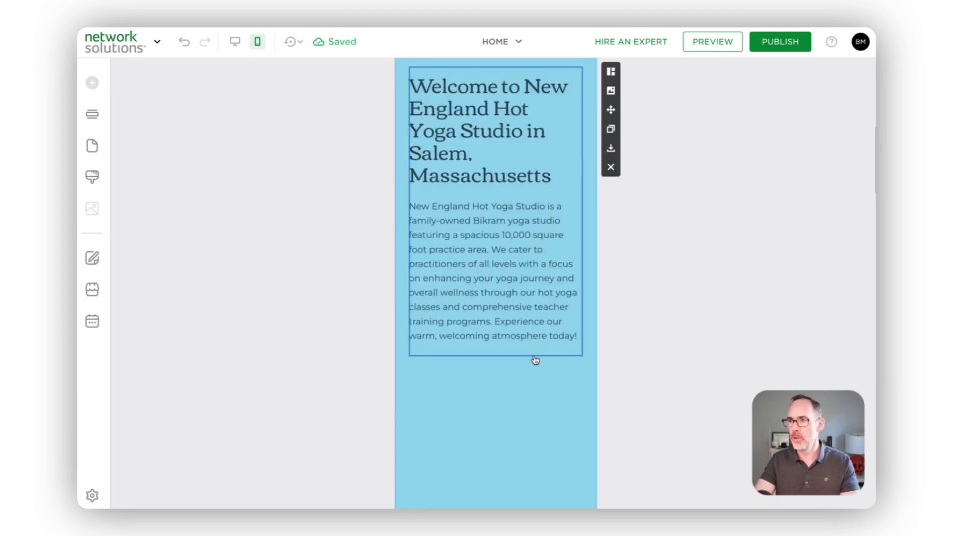
left_click_drag(543, 419, 546, 253)
scroll(547, 333, "up", 10)
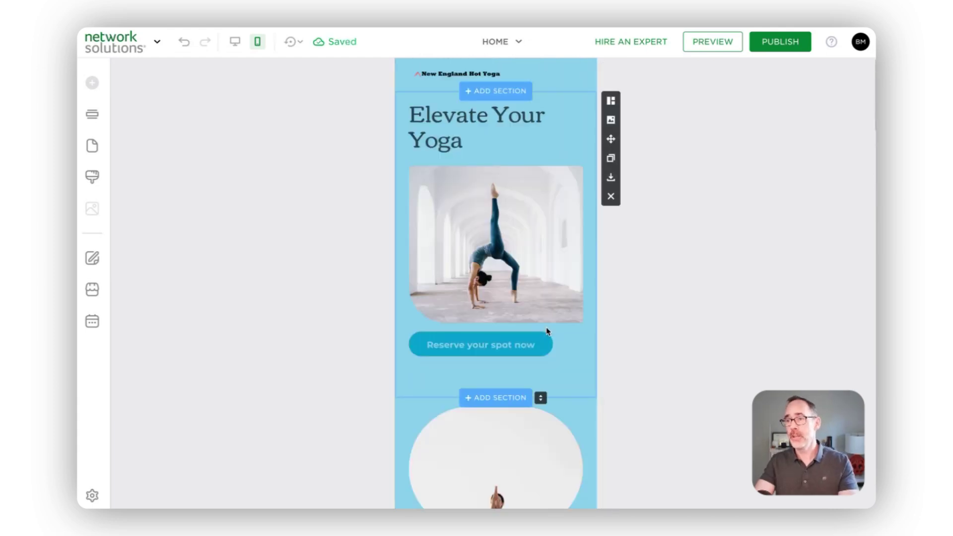
Compare the hero's desktop layout with its mobile layout, and review the mobile page down to the form's Submit button.
left_click(214, 64)
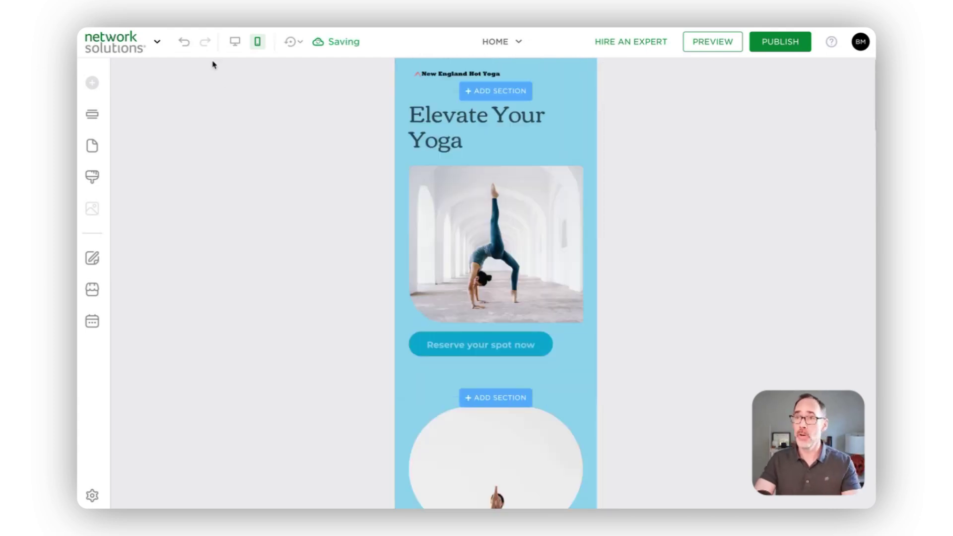
left_click(234, 42)
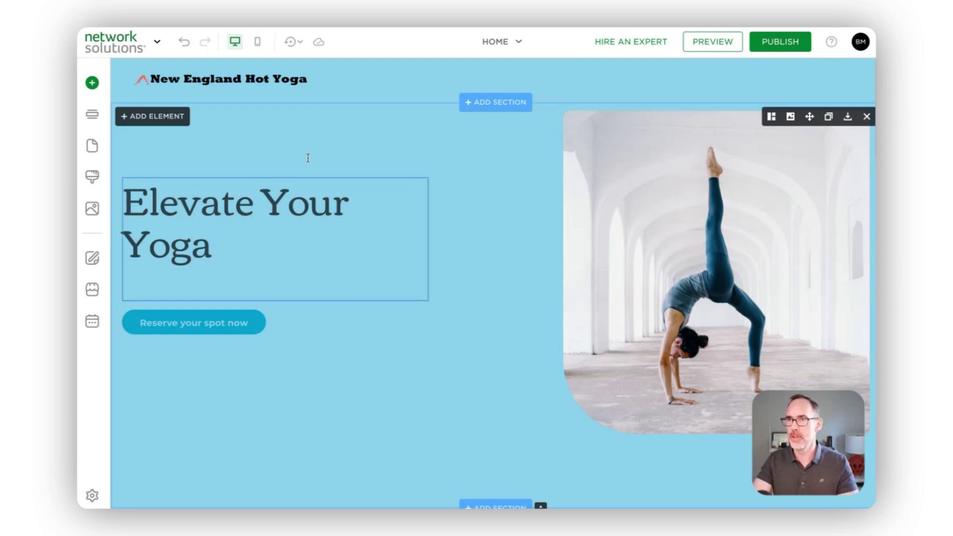
left_click(257, 41)
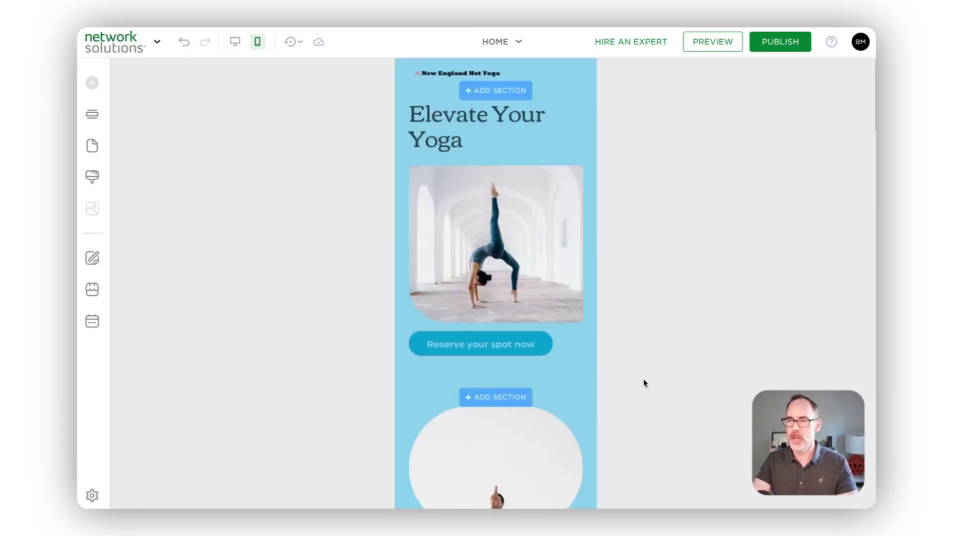
scroll(644, 383, "down", 6)
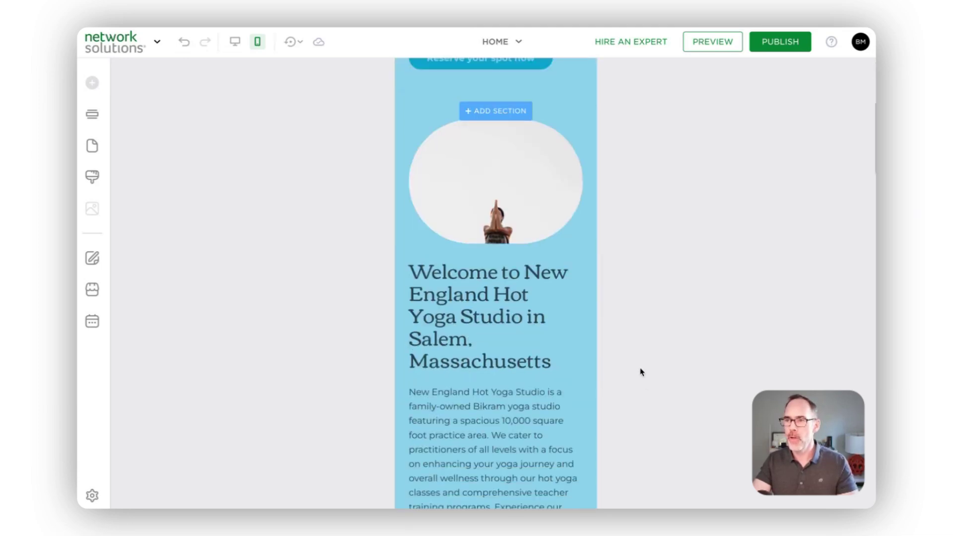
scroll(640, 373, "down", 2)
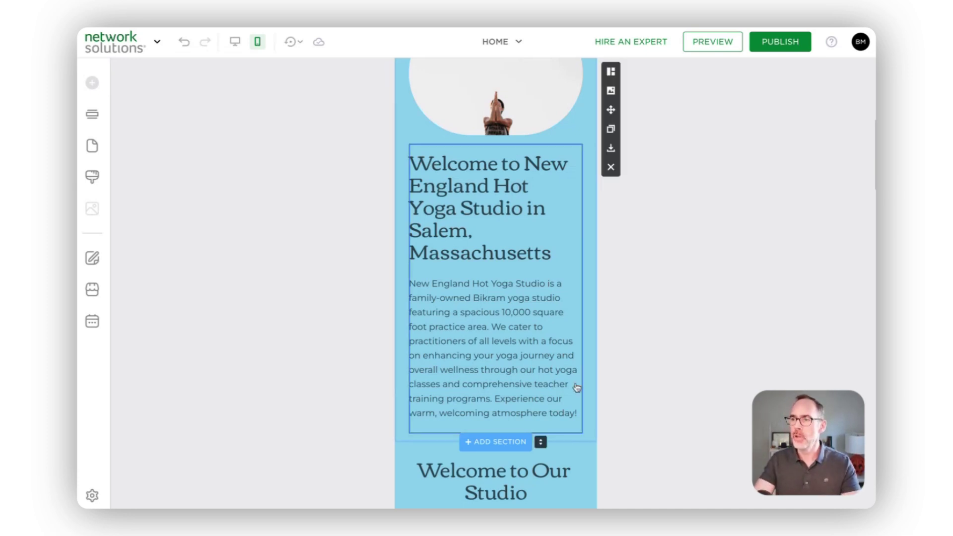
scroll(606, 452, "down", 2)
scroll(606, 451, "down", 6)
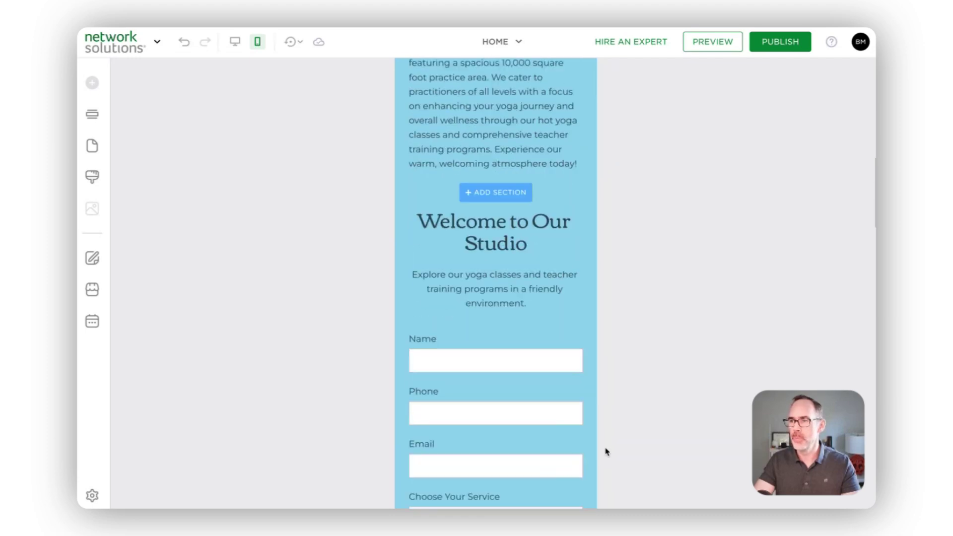
scroll(606, 452, "down", 3)
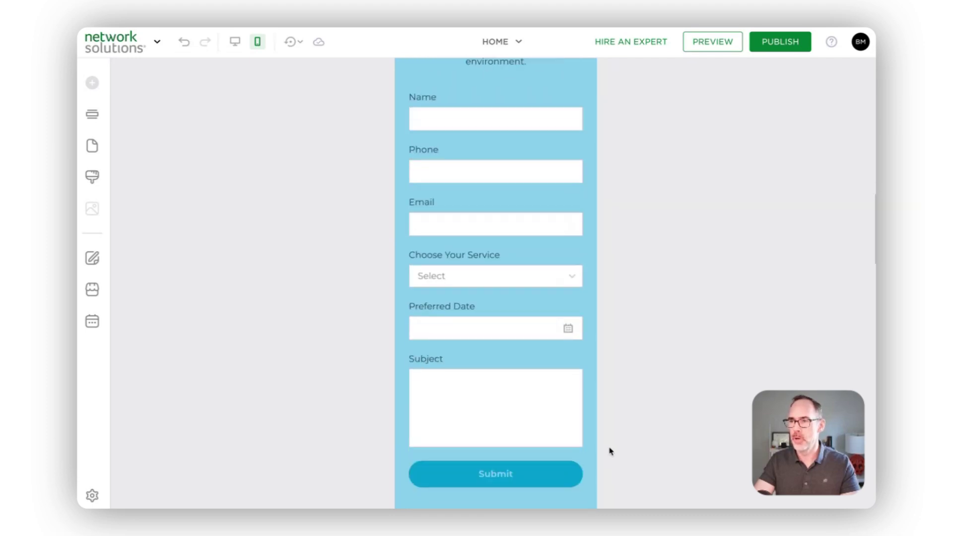
scroll(609, 447, "up", 15)
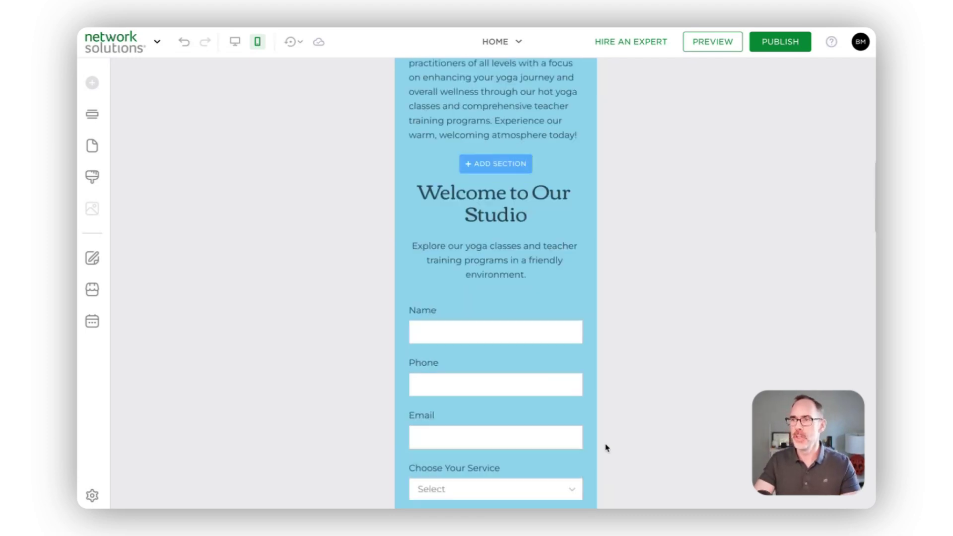